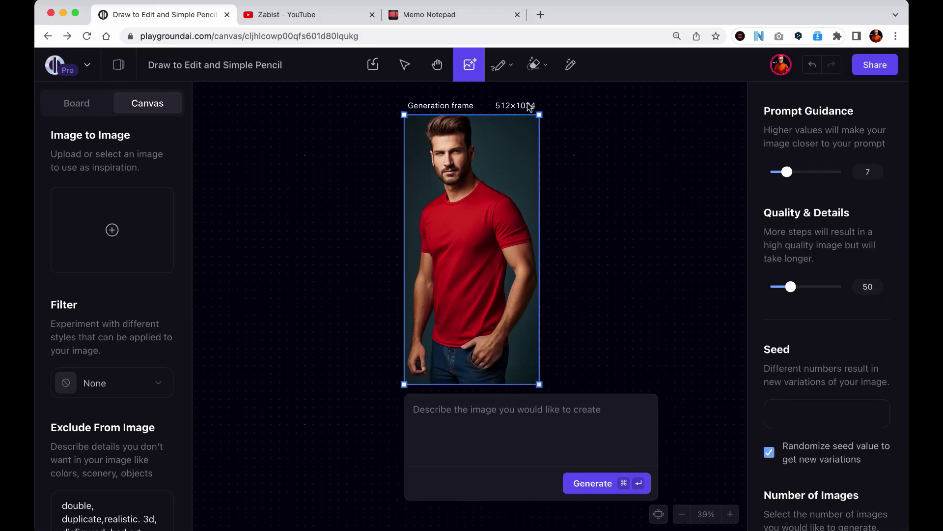
- Choose Draw to Edit from the pencil tool options, starting at brush size 1 in white
left_click(511, 70)
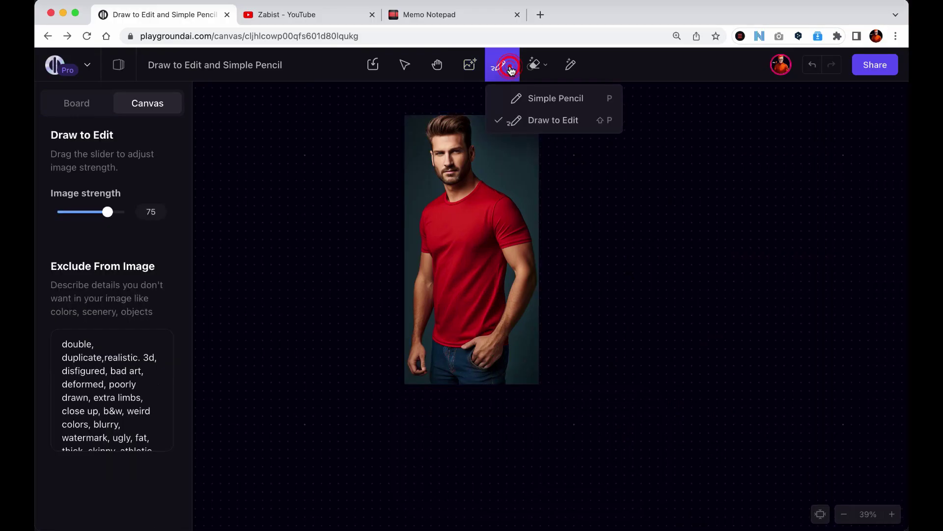
left_click(527, 122)
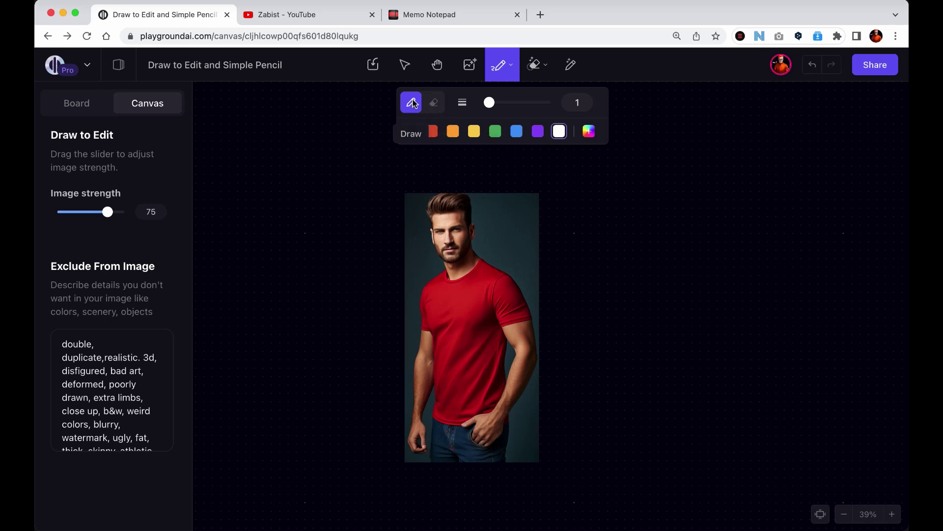
- Set the drawing brush size to 49 and try several preset colour swatches
left_click(435, 103)
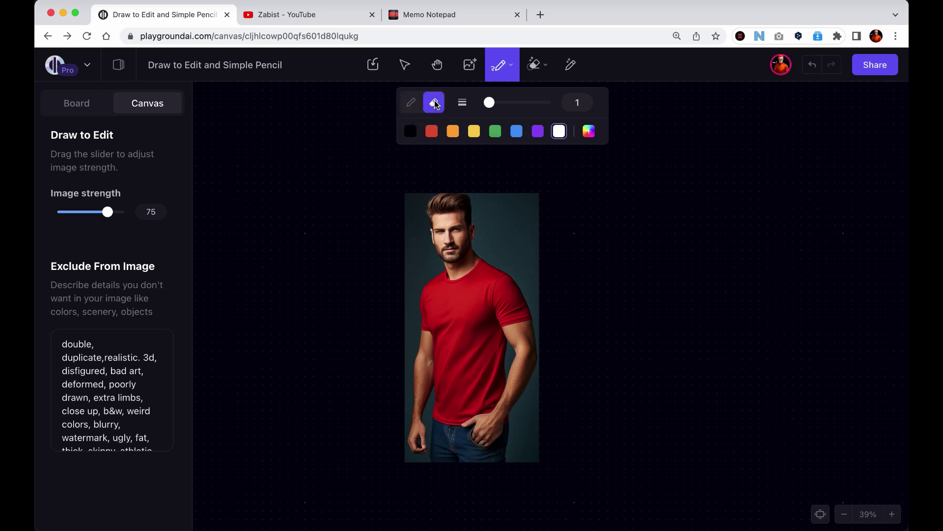
left_click(412, 102)
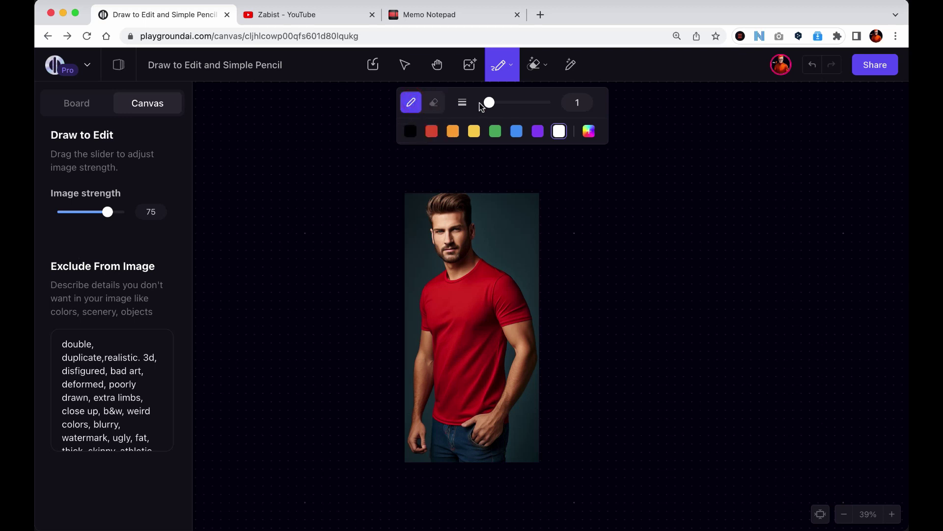
mouse_move(489, 102)
left_mouse_down()
mouse_move(511, 102)
mouse_move(501, 103)
left_mouse_up()
left_click(415, 137)
left_click(432, 132)
left_click(475, 133)
- Pick a custom dark teal brush colour, #234a4c, in the colour picker
left_click(594, 136)
mouse_move(662, 125)
left_mouse_down()
mouse_move(702, 98)
mouse_move(644, 138)
mouse_move(680, 141)
mouse_move(625, 110)
mouse_move(687, 148)
left_mouse_up()
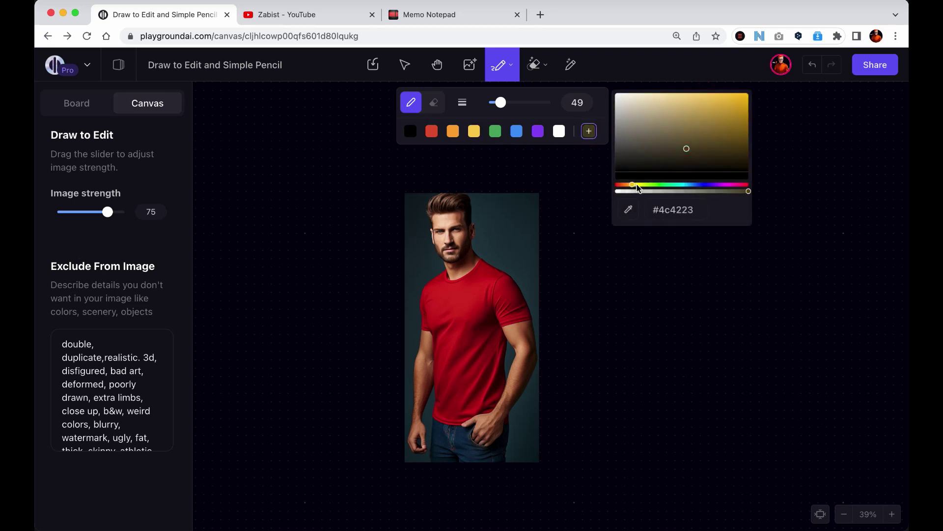
mouse_move(634, 186)
left_mouse_down()
mouse_move(727, 185)
mouse_move(683, 185)
left_mouse_up()
mouse_move(747, 190)
left_mouse_down()
mouse_move(621, 194)
mouse_move(754, 199)
left_mouse_up()
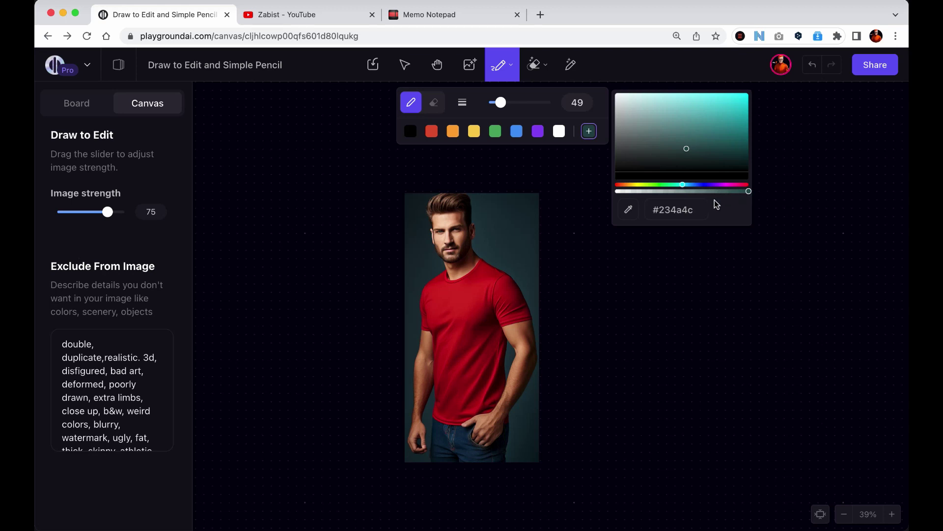
- Eyedrop brush colours from the orange swatch, face and shirt, ending on the jeans' dark blue
left_click(629, 209)
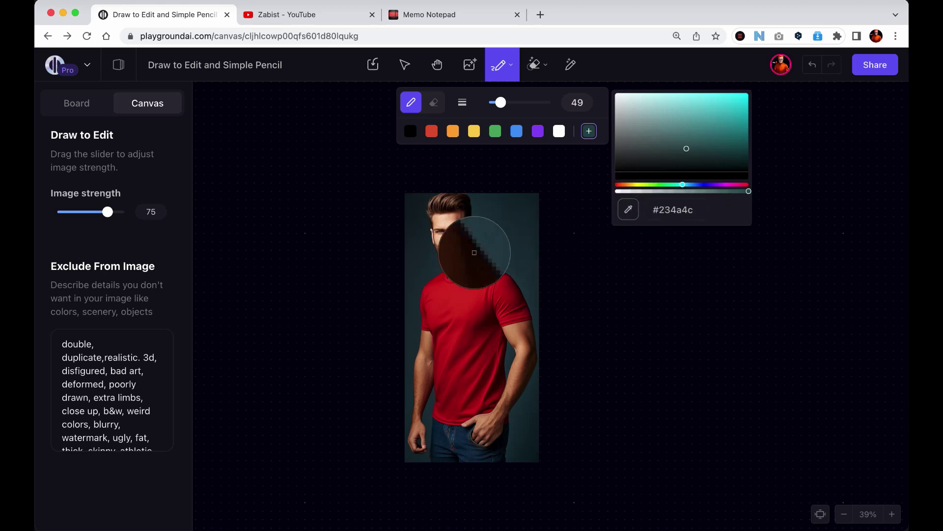
left_click(456, 132)
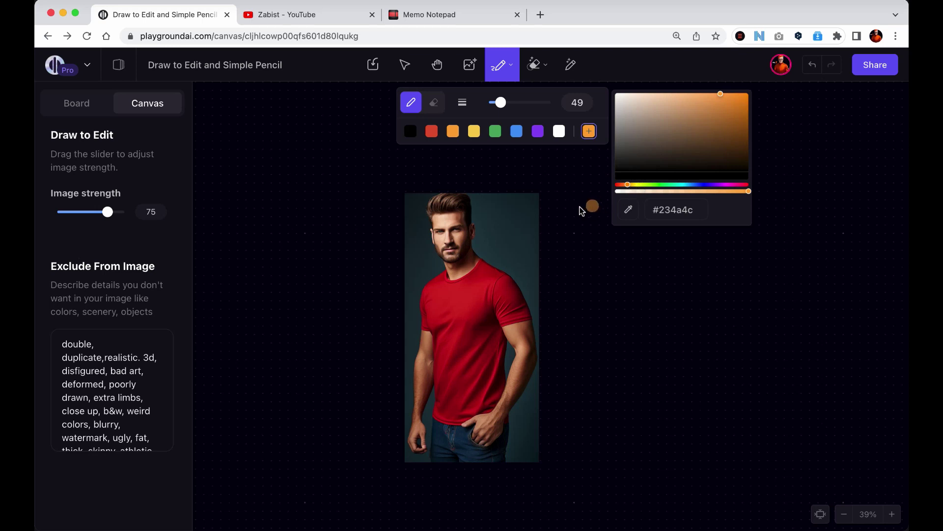
key("i")
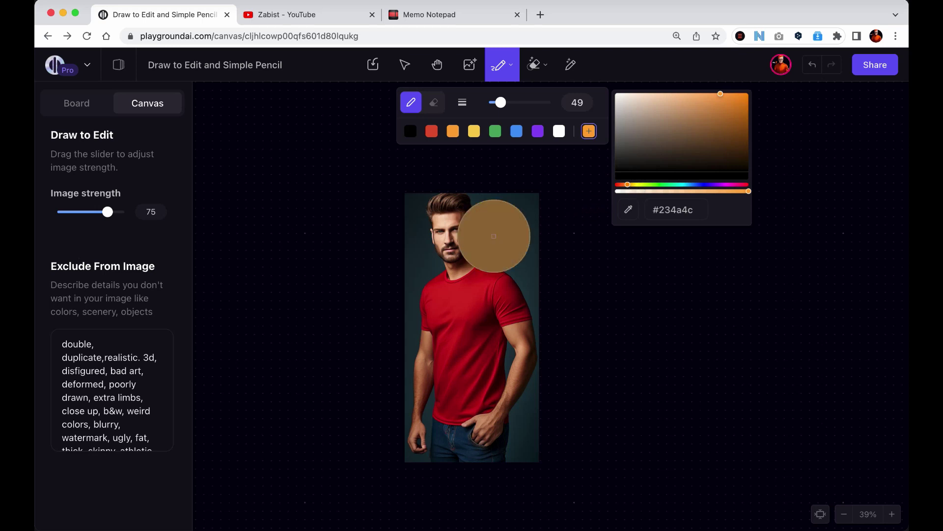
left_click(459, 222)
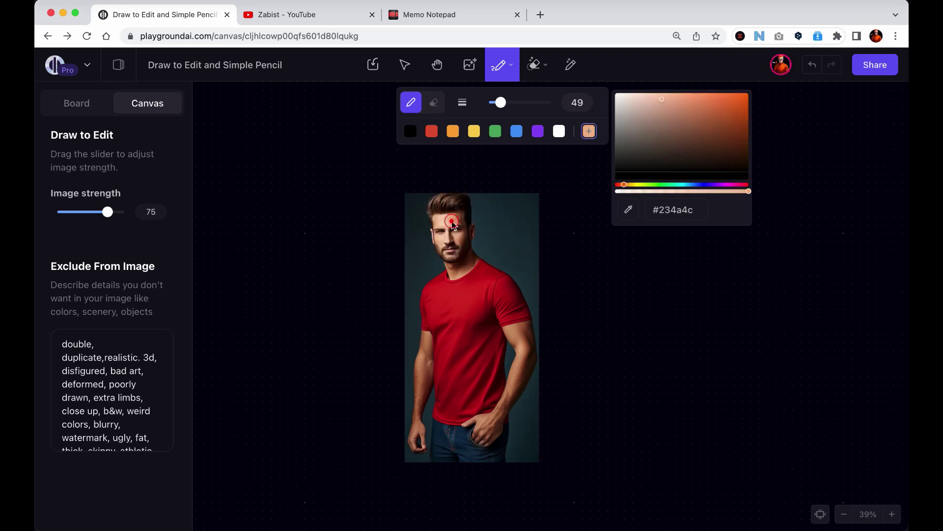
key("i")
left_click(473, 311)
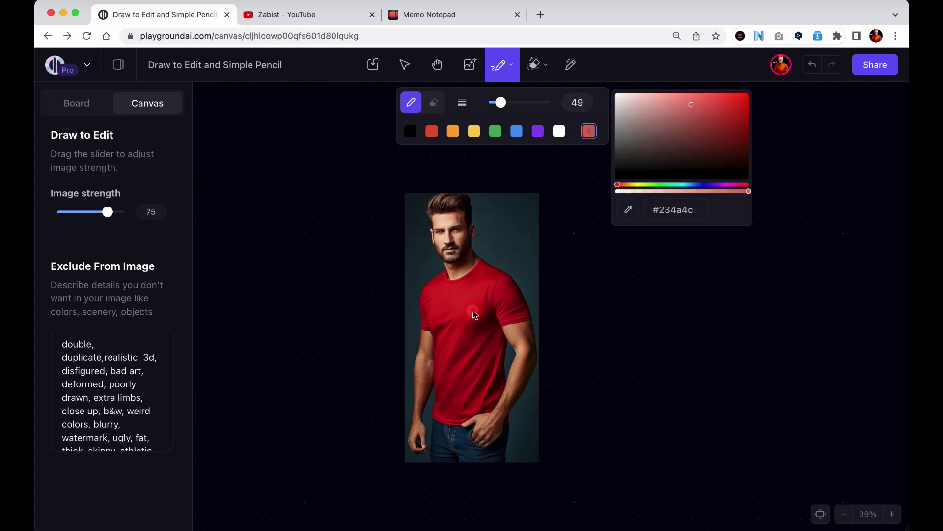
key("i")
left_click(460, 438)
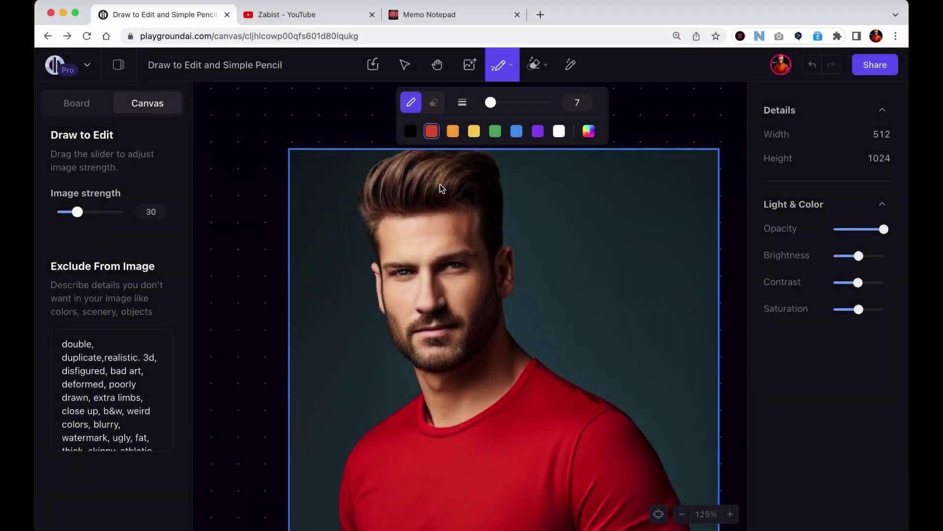
- Scribble red zigzag strokes over the top and left edge of the man's hair
left_click_drag(440, 184, 451, 227)
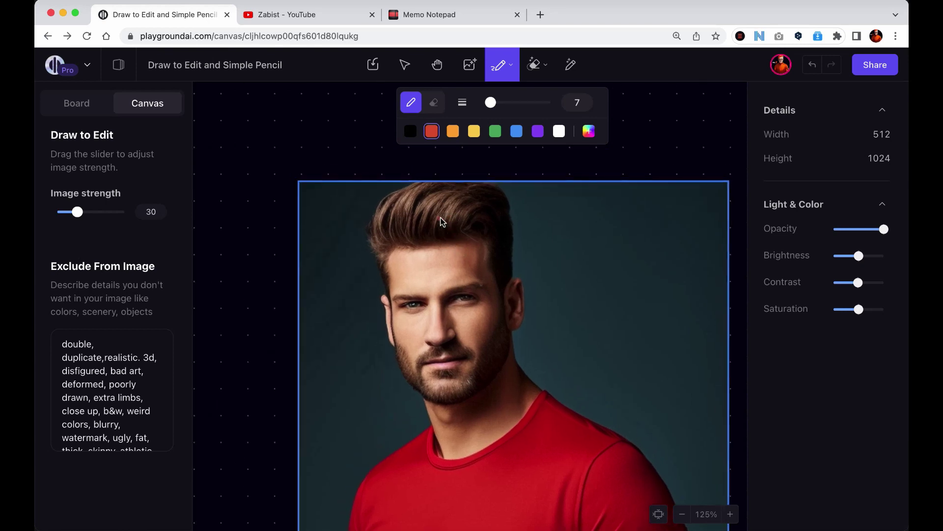
scroll(441, 221, "up", 5)
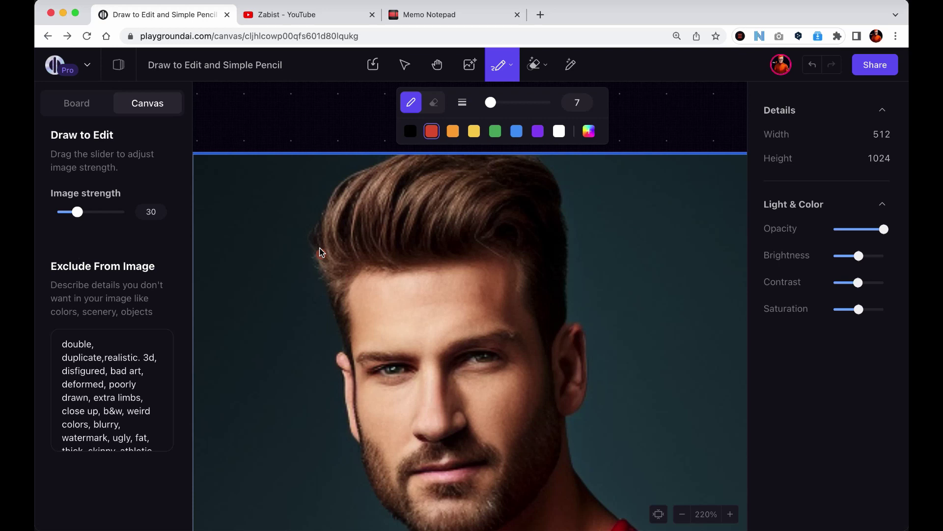
mouse_move(323, 261)
left_mouse_down()
mouse_move(341, 263)
mouse_move(346, 183)
left_mouse_up()
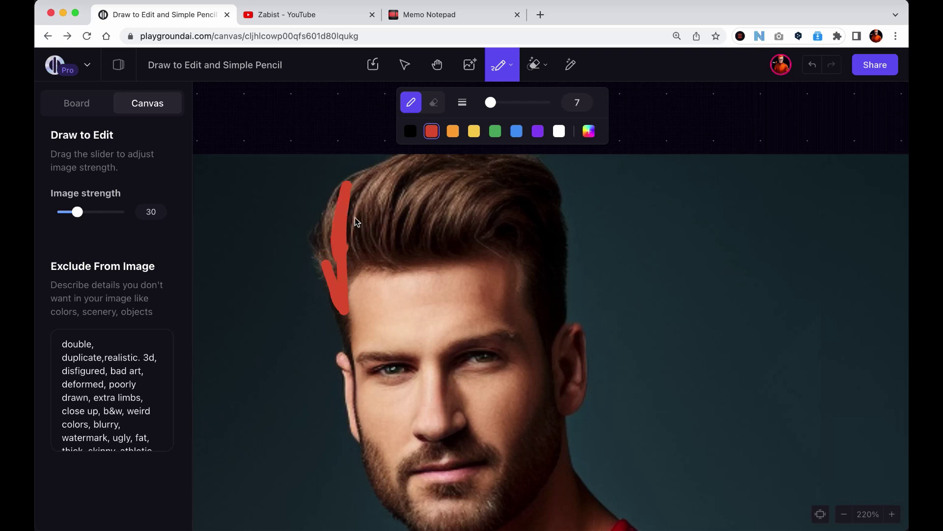
mouse_move(362, 239)
left_mouse_down()
mouse_move(400, 168)
mouse_move(383, 234)
mouse_move(418, 187)
mouse_move(403, 244)
mouse_move(457, 170)
mouse_move(438, 213)
mouse_move(446, 219)
mouse_move(487, 168)
mouse_move(459, 236)
mouse_move(520, 164)
mouse_move(484, 228)
mouse_move(533, 192)
mouse_move(521, 212)
mouse_move(527, 232)
mouse_move(544, 230)
mouse_move(547, 322)
left_mouse_up()
scroll(574, 273, "down", 5)
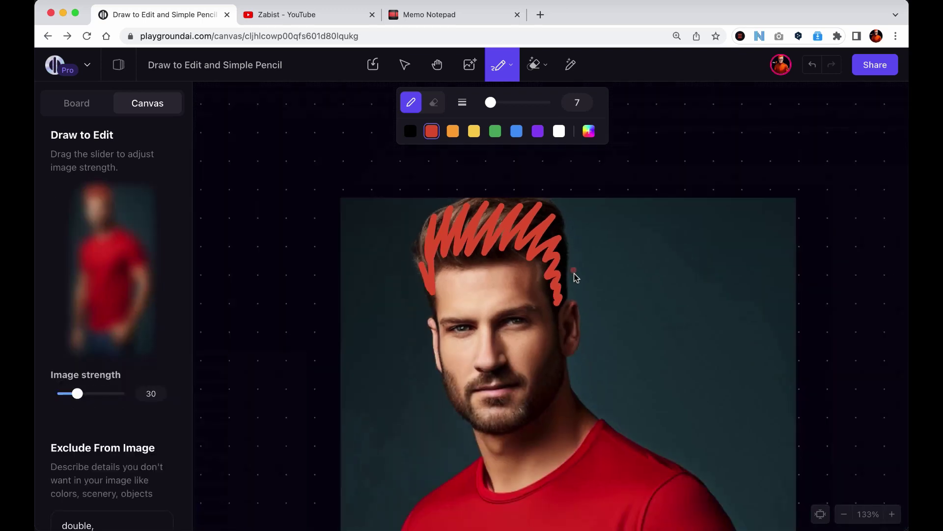
left_click_drag(618, 332, 543, 242)
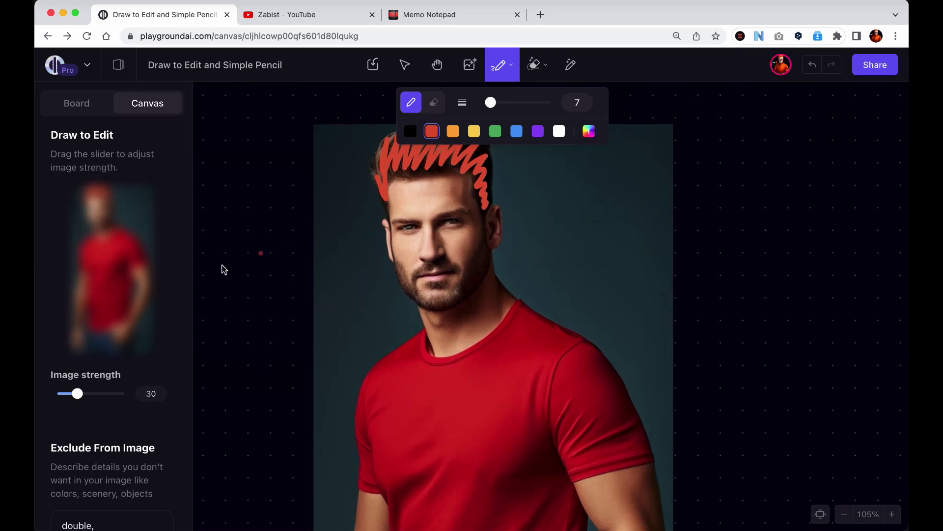
mouse_move(79, 394)
left_mouse_down()
mouse_move(100, 396)
mouse_move(77, 397)
left_mouse_up()
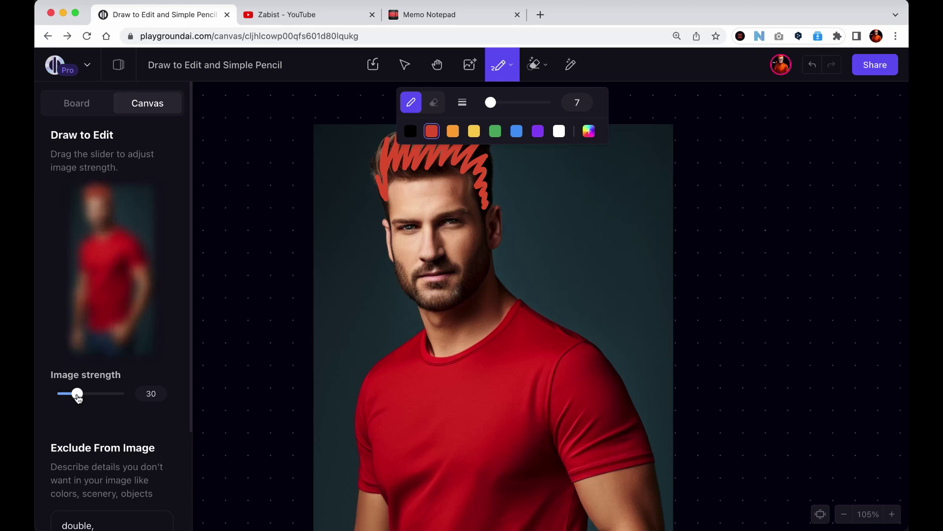
- Regenerate the edited image using the prompt 'red hair'
scroll(537, 369, "down", 5)
scroll(551, 402, "down", 8)
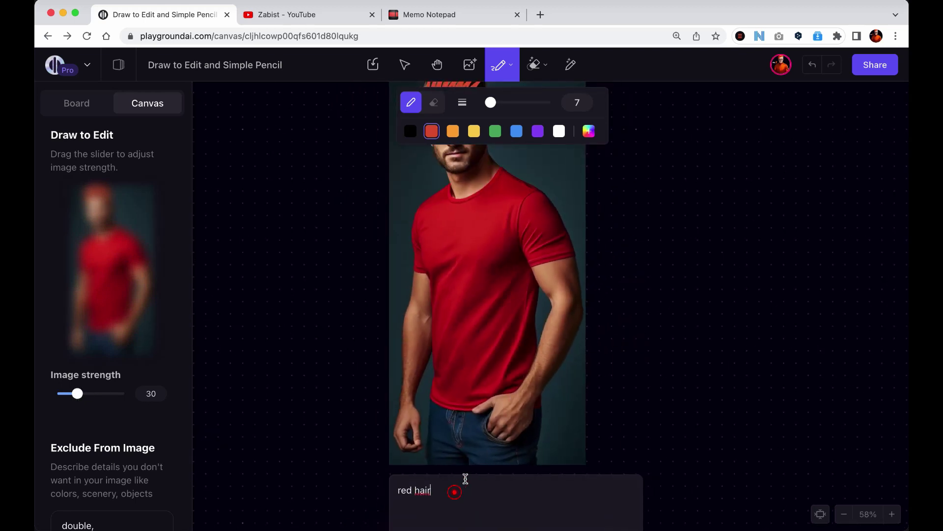
scroll(465, 480, "down", 5)
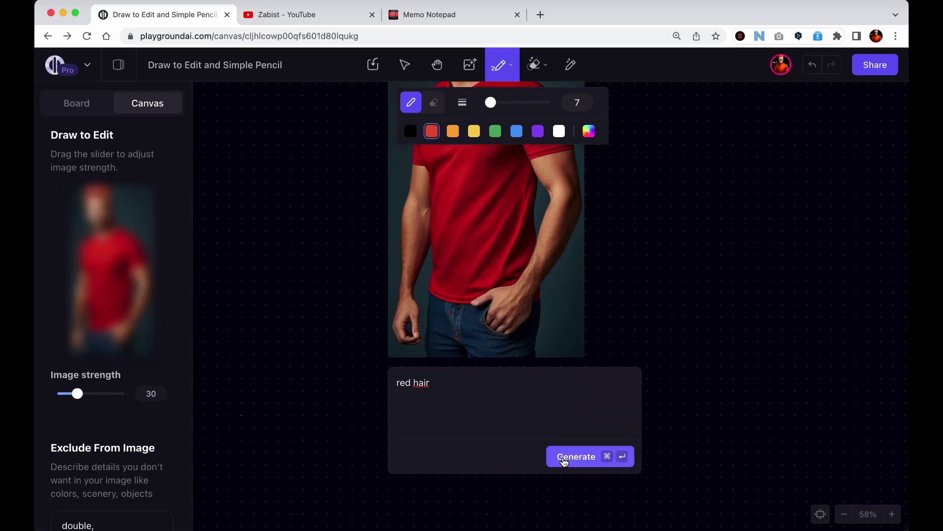
left_click(565, 457)
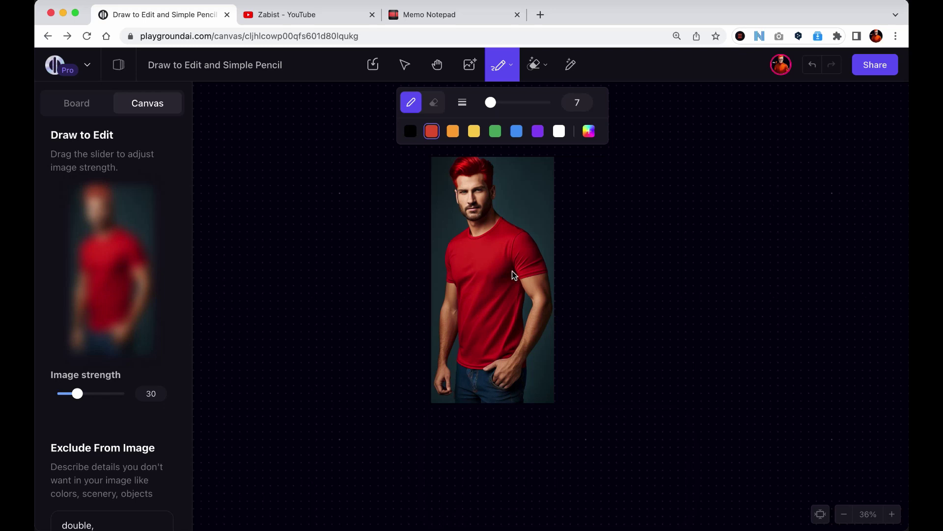
- Inspect the red-haired result up close and select blue as the brush colour
scroll(486, 186, "up", 10)
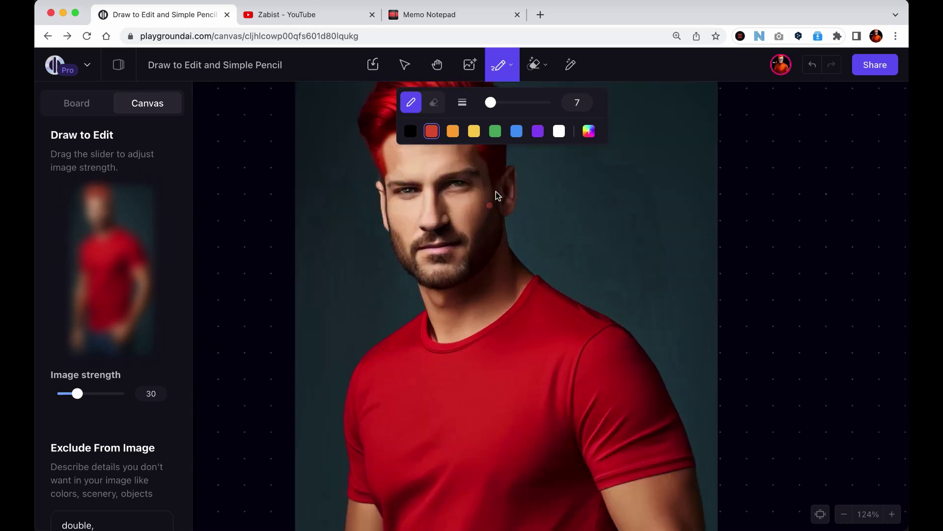
scroll(496, 190, "up", 5)
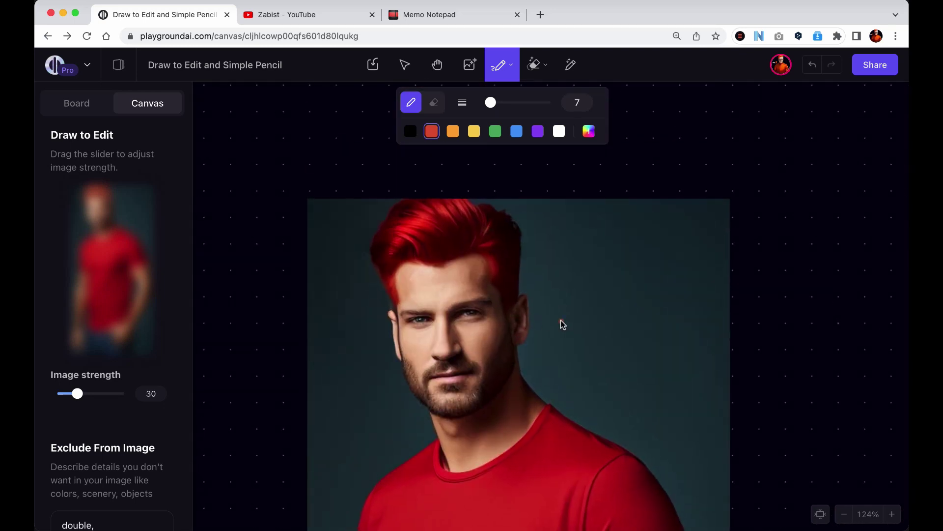
scroll(552, 313, "down", 5)
scroll(554, 320, "down", 3)
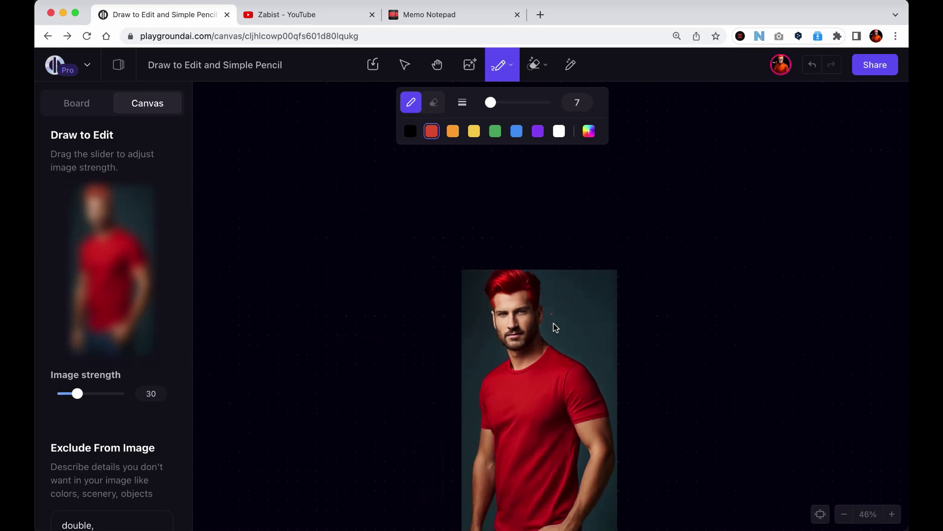
scroll(551, 307, "down", 4)
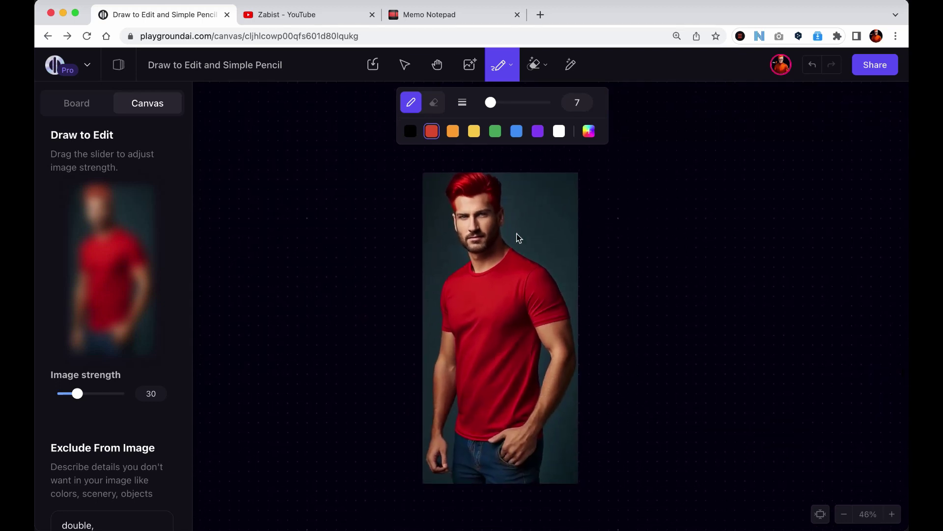
left_click(516, 131)
- Paint a wide blue band across the shirt with a size-37 brush
scroll(497, 374, "up", 4)
scroll(487, 304, "down", 5)
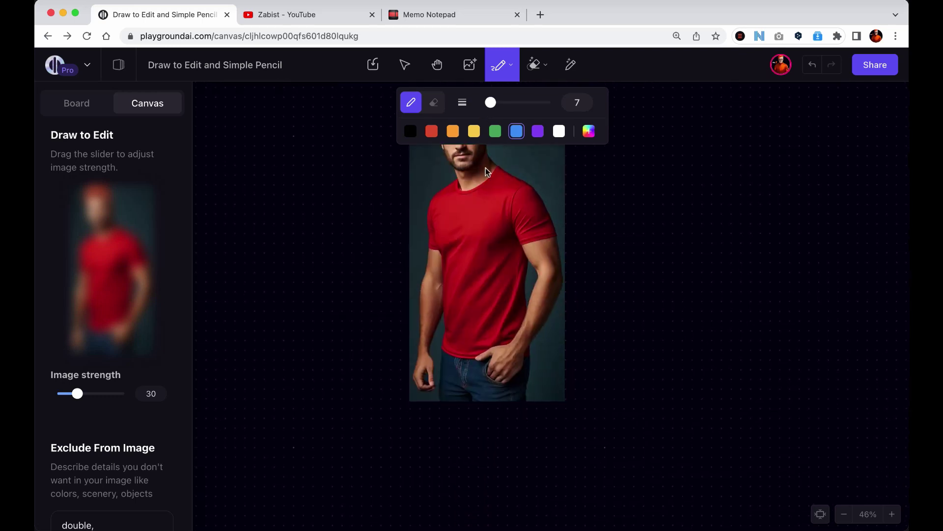
scroll(479, 302, "up", 2)
scroll(479, 302, "up", 8)
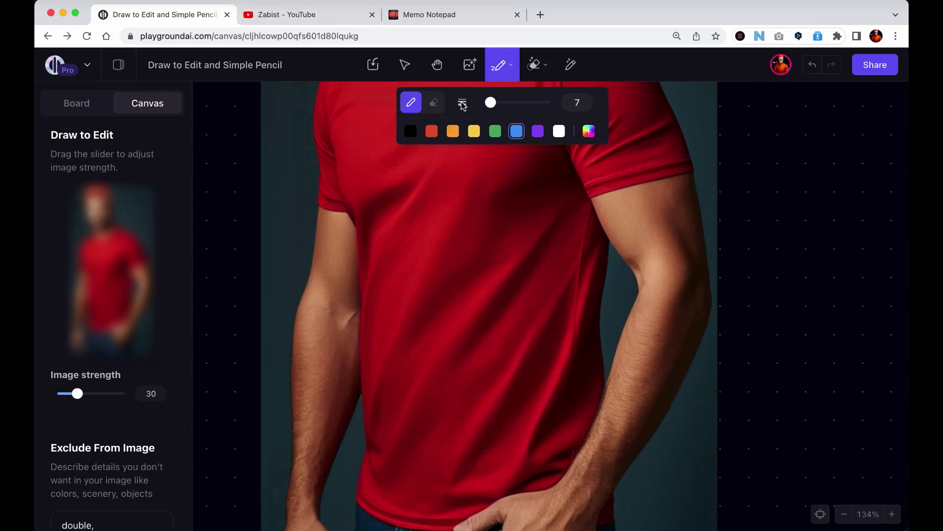
left_click_drag(491, 102, 498, 102)
mouse_move(377, 307)
left_mouse_down()
mouse_move(434, 336)
mouse_move(413, 307)
mouse_move(366, 314)
left_mouse_up()
- Add two thin size-10 blue stripes and generate with 'red and blue striped t-shirt'
left_click(577, 102)
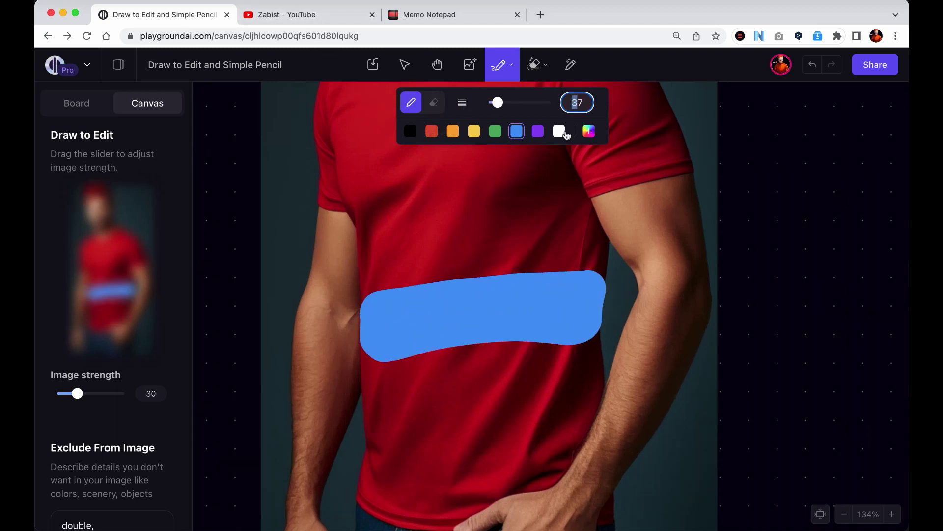
type("10")
left_click_drag(368, 387, 606, 371)
left_click_drag(366, 418, 602, 397)
scroll(427, 391, "down", 5)
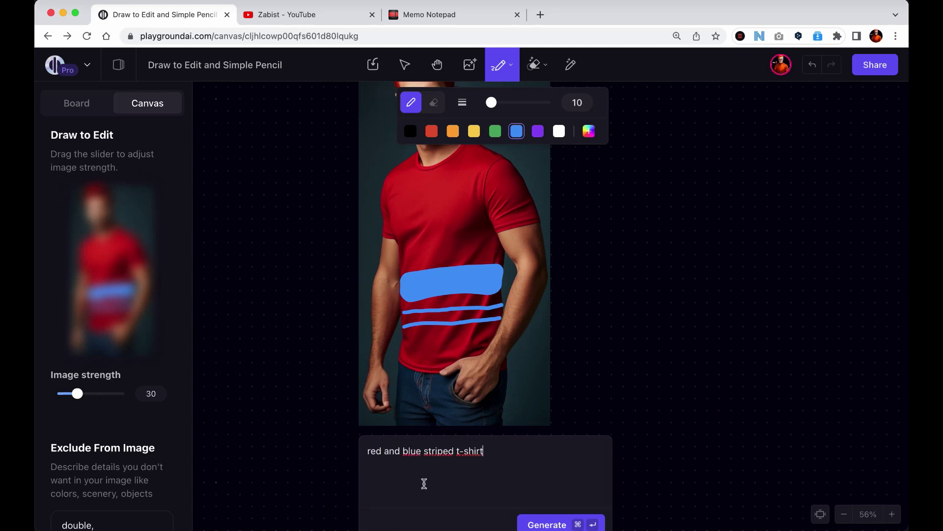
left_click(538, 520)
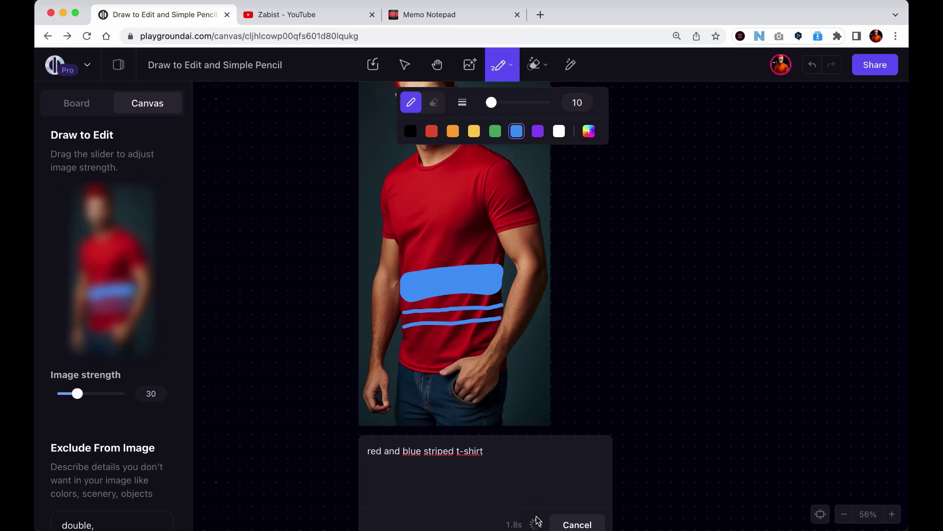
scroll(488, 348, "up", 5)
- Mask the shirt edges along both arms and regenerate those areas
scroll(514, 389, "down", 2)
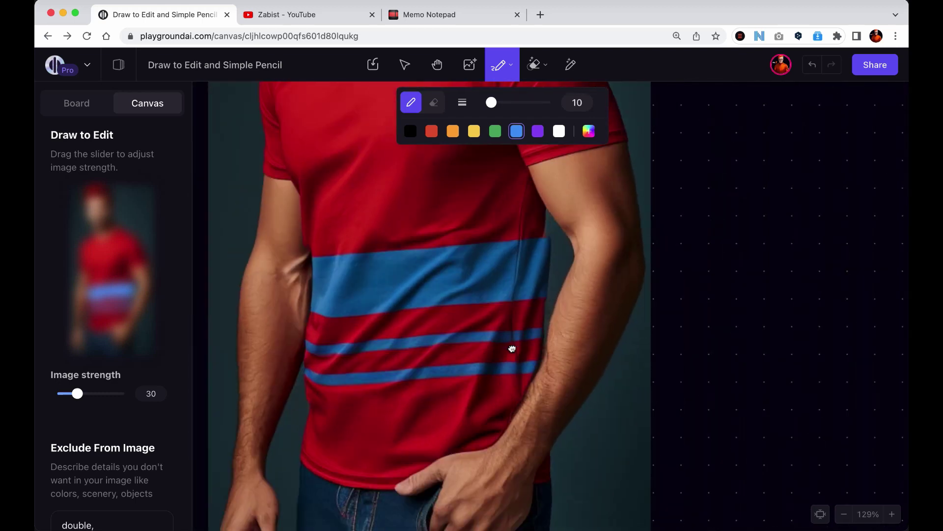
key("e")
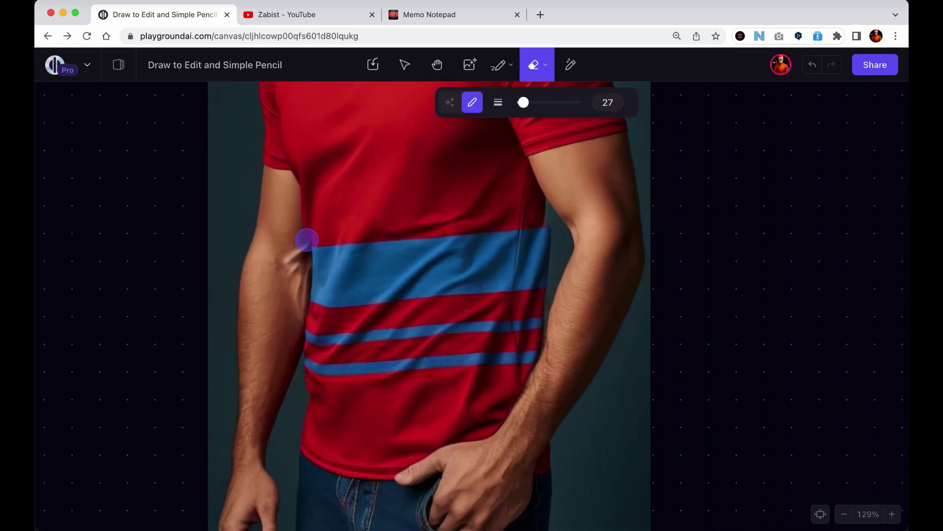
left_click_drag(307, 184, 295, 413)
left_click_drag(546, 199, 543, 346)
scroll(520, 292, "down", 3)
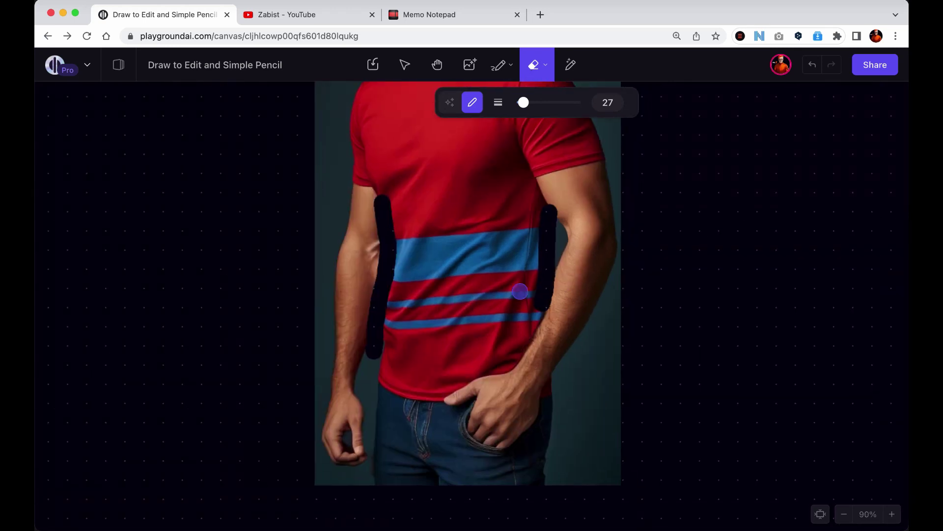
key("g")
left_click(579, 483)
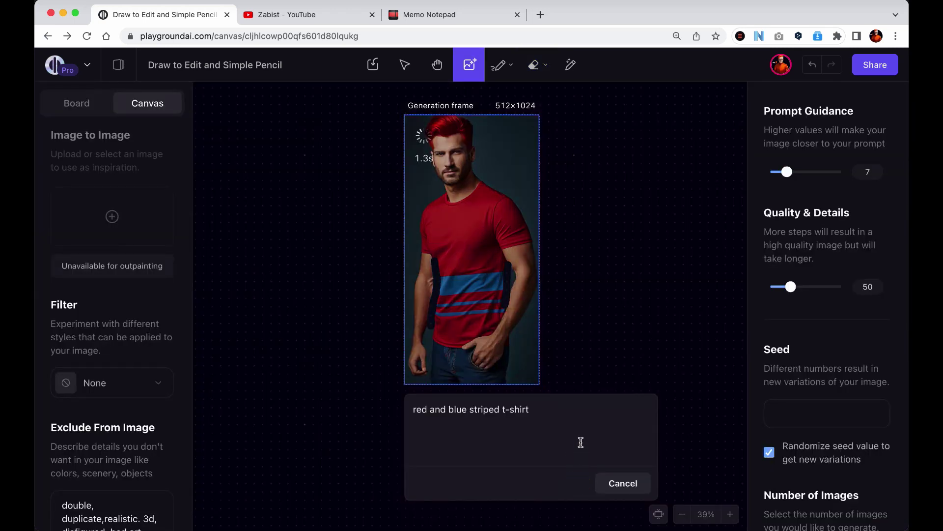
- Mask the left arm beside the shirt and replace the prompt with 'arm'
scroll(506, 331, "up", 5)
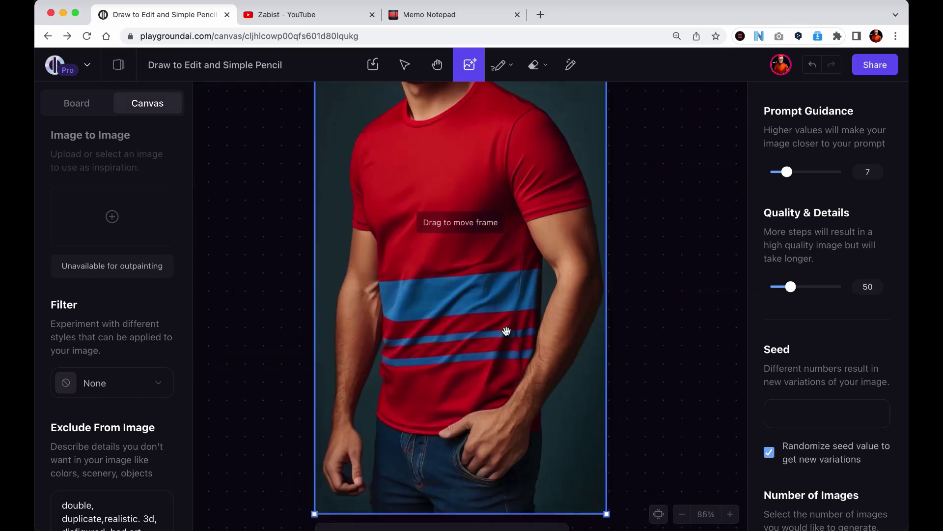
scroll(506, 331, "up", 4)
key("e")
left_click_drag(320, 253, 322, 341)
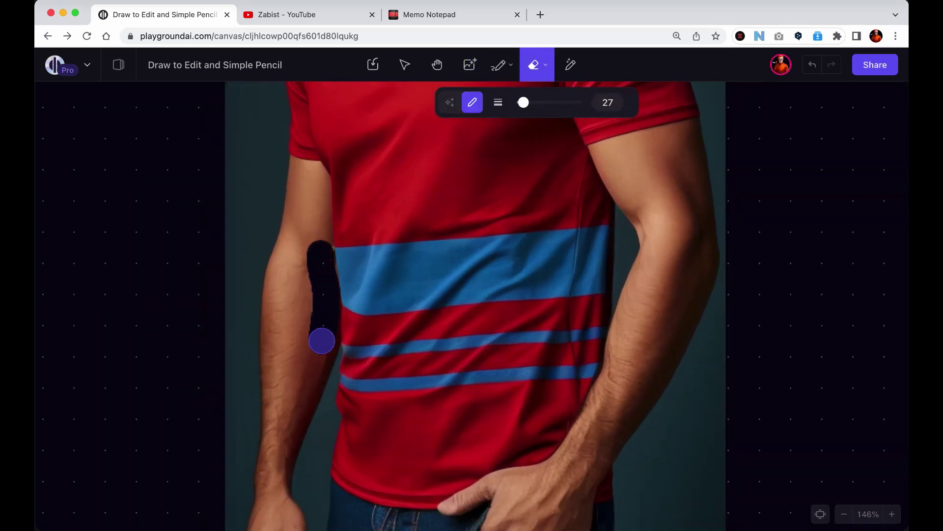
key("g")
triple_click(530, 413)
type("arm")
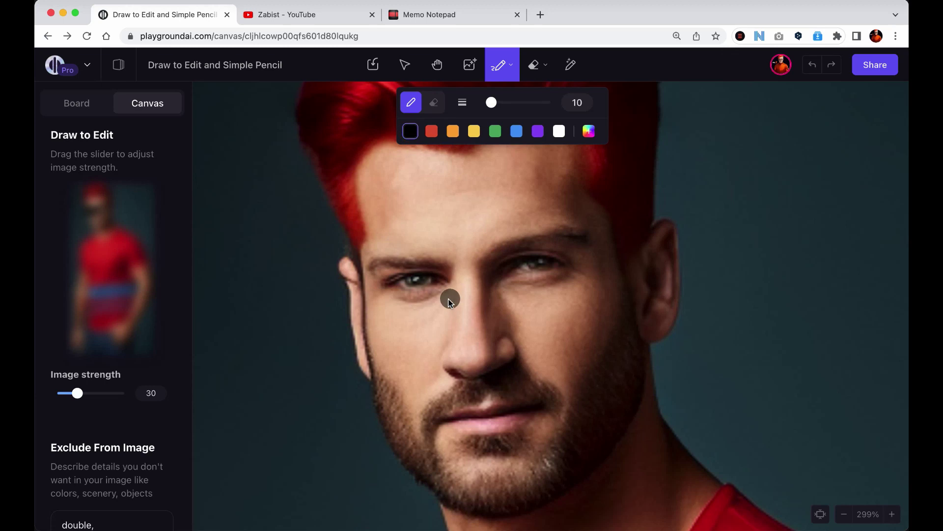
- Draw black sunglasses lenses over the eyes, outlining the right lens in dark grey
mouse_move(450, 300)
left_mouse_down()
mouse_move(390, 333)
mouse_move(377, 290)
mouse_move(603, 279)
mouse_move(541, 240)
mouse_move(597, 228)
mouse_move(573, 292)
mouse_move(542, 247)
mouse_move(489, 243)
mouse_move(656, 224)
mouse_move(392, 267)
left_mouse_up()
left_click(588, 131)
left_click(622, 172)
left_click_drag(603, 213, 346, 307)
left_click(589, 131)
left_click(615, 222)
left_click_drag(600, 217, 432, 270)
- Add a light grey highlight along the lens tops at brush size 2
left_click_drag(491, 103, 487, 102)
left_click(589, 131)
left_click(619, 118)
left_click_drag(339, 300, 484, 230)
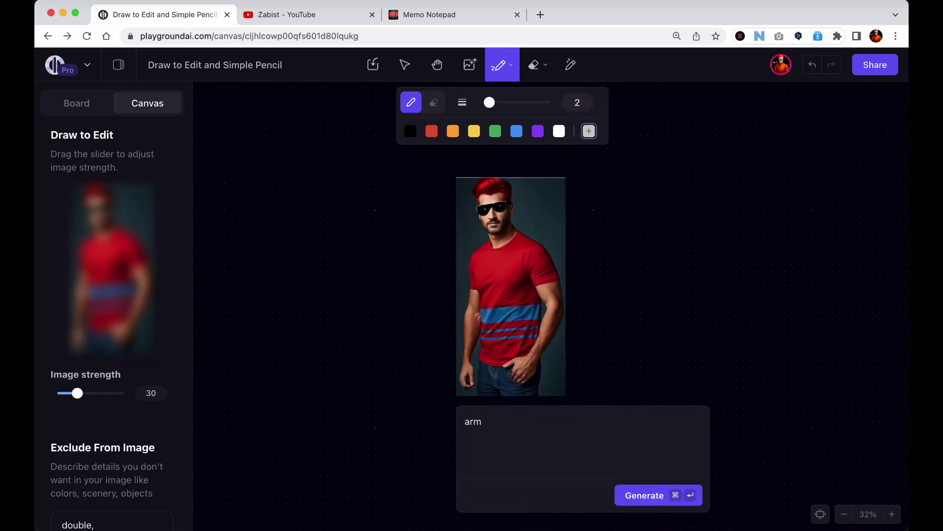
- Regenerate the portrait with the prompt 'black sunglasses'
double_click(462, 421)
type("black sunglasses")
left_click(638, 495)
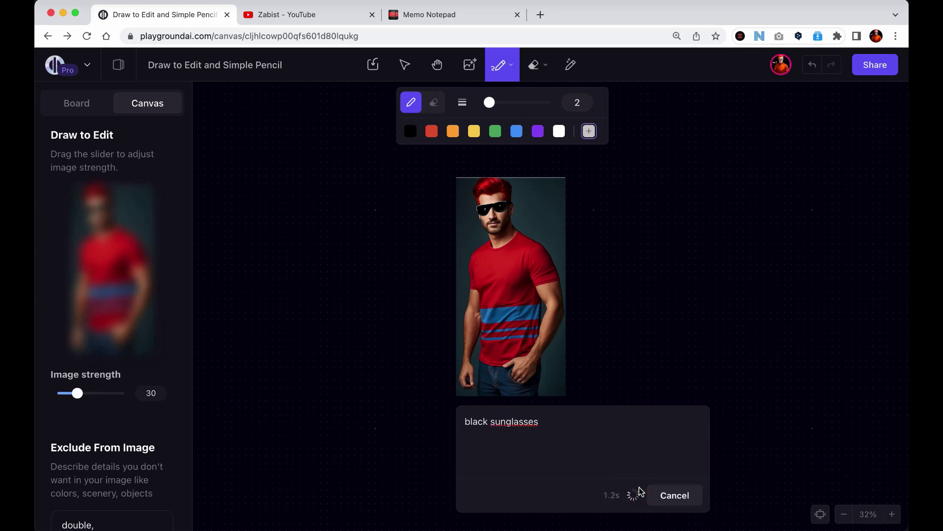
scroll(503, 256, "up", 5)
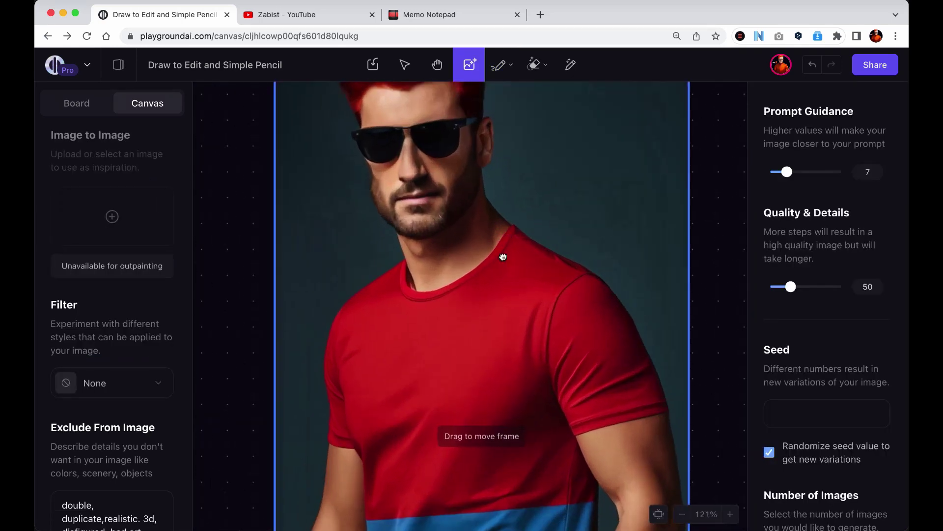
scroll(502, 257, "up", 2)
scroll(508, 259, "down", 10)
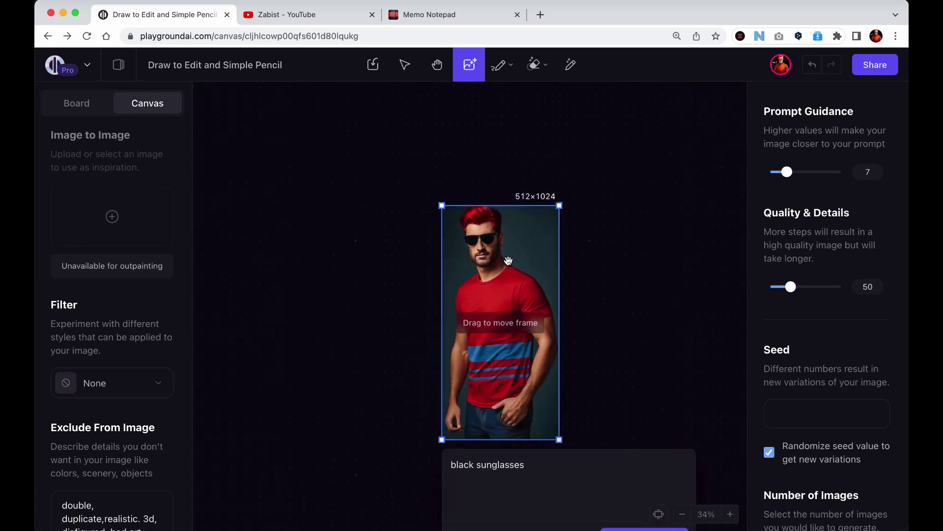
- Use the edited photo as the image-to-image source at image strength 70
left_click_drag(509, 259, 412, 203)
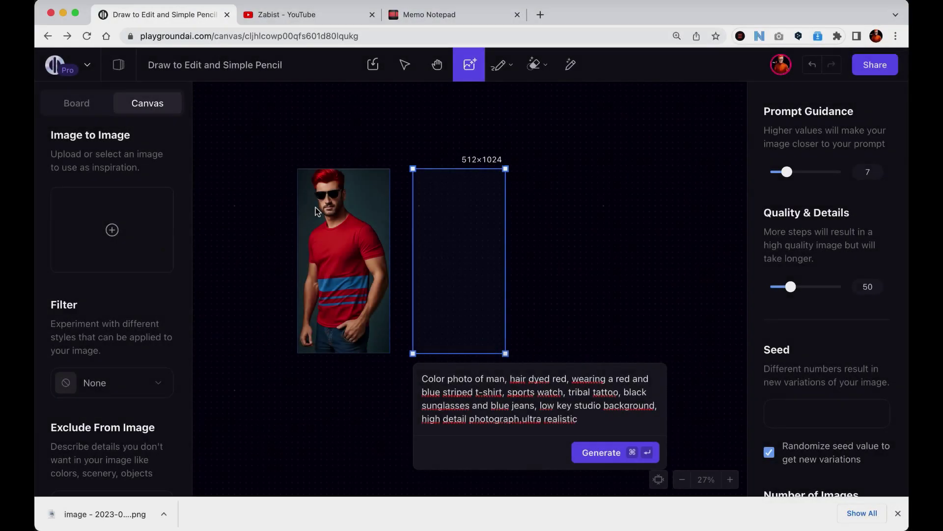
left_click(315, 207)
left_click(380, 149)
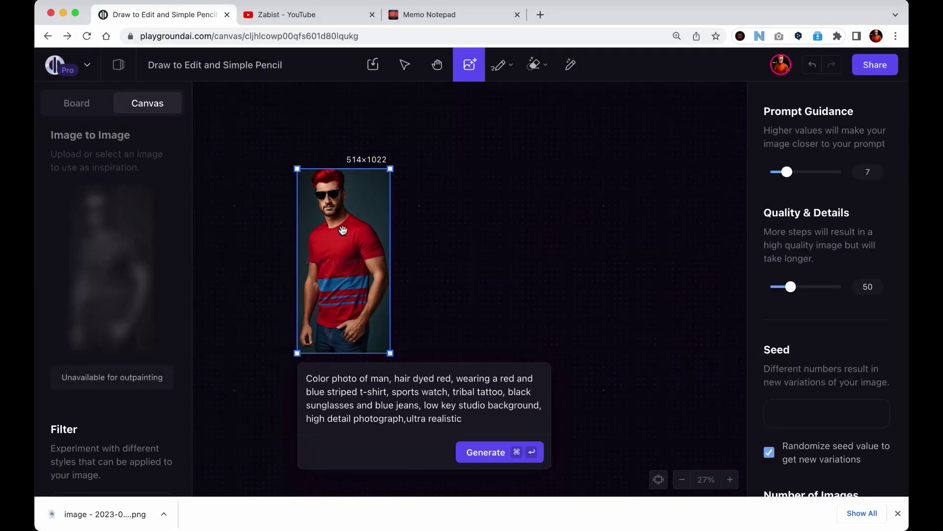
left_click(152, 392)
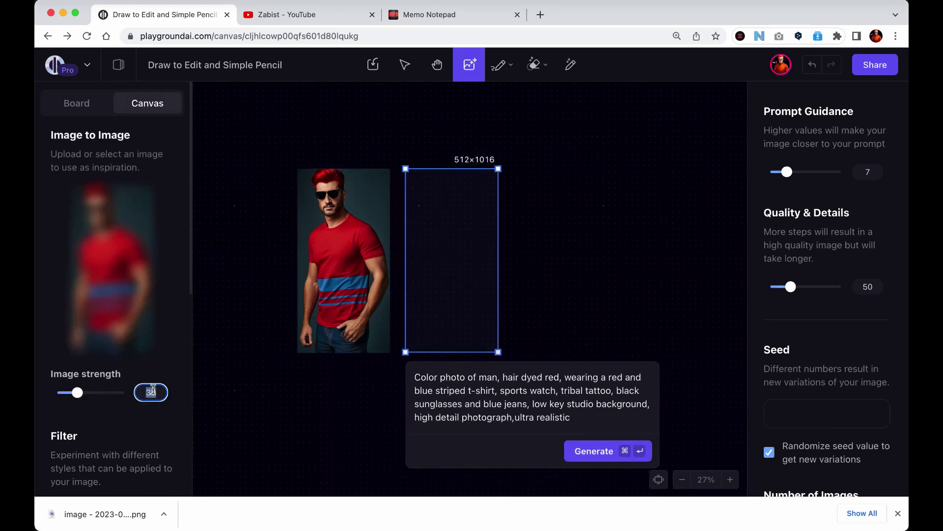
- Choose the Deliberate filter after briefly picking ReVAnimated
scroll(120, 391, "down", 3)
left_click(131, 407)
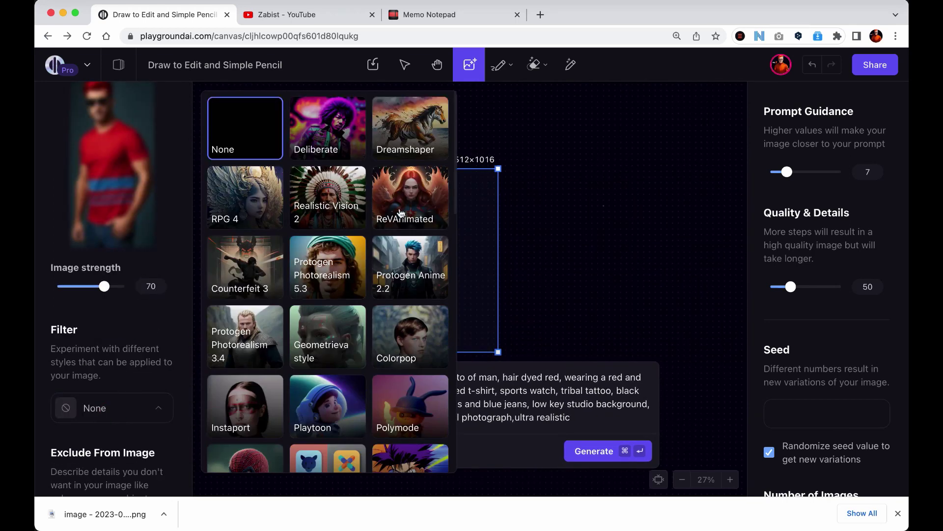
left_click(385, 197)
left_click(112, 408)
left_click(321, 130)
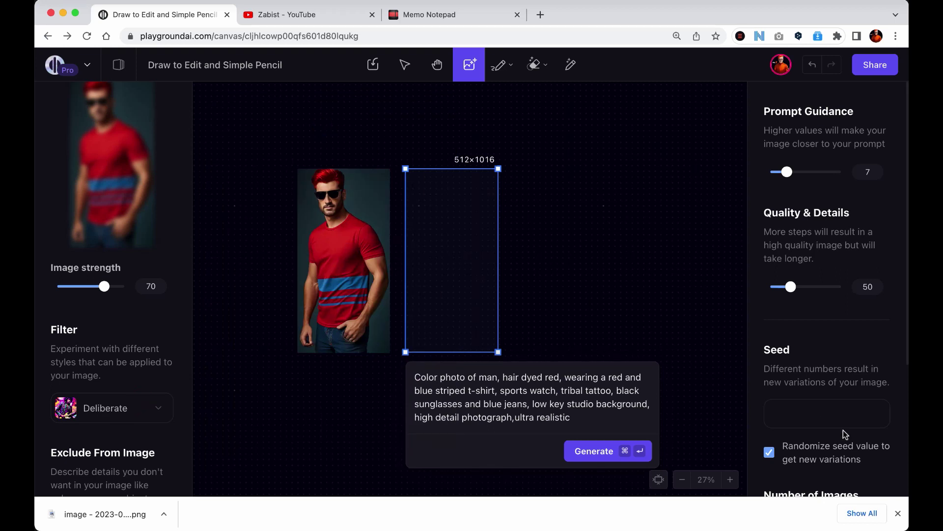
- Show the advanced options and start the image-to-image generation
scroll(831, 418, "down", 4)
left_click(828, 403)
scroll(831, 413, "down", 1)
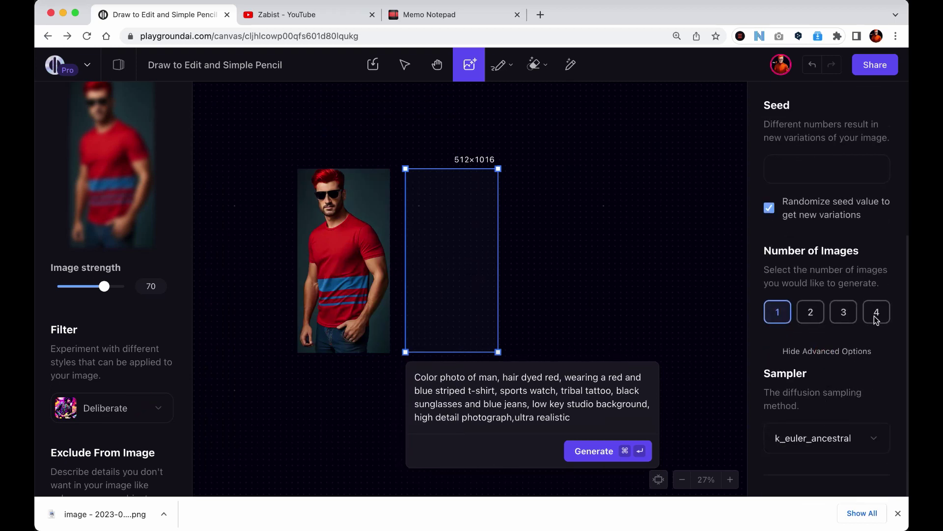
left_click(599, 450)
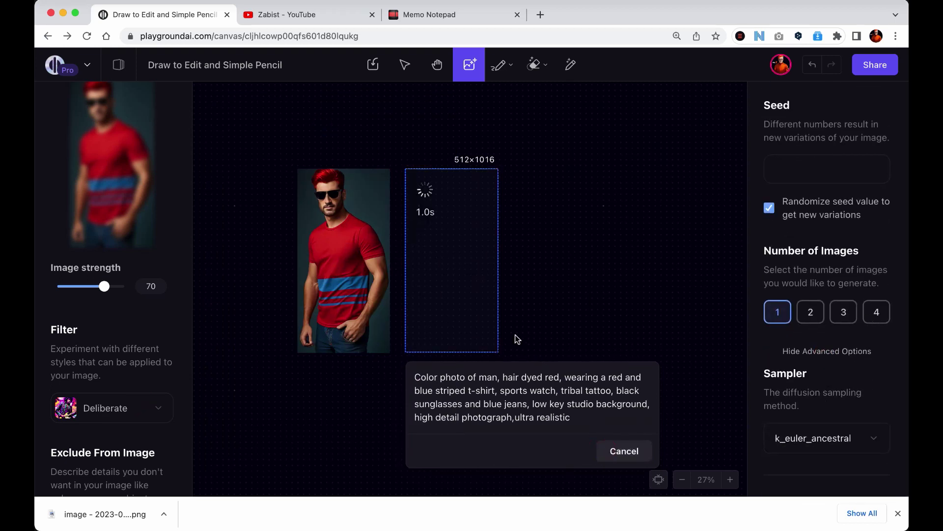
scroll(456, 296, "up", 3)
scroll(543, 314, "left", 2)
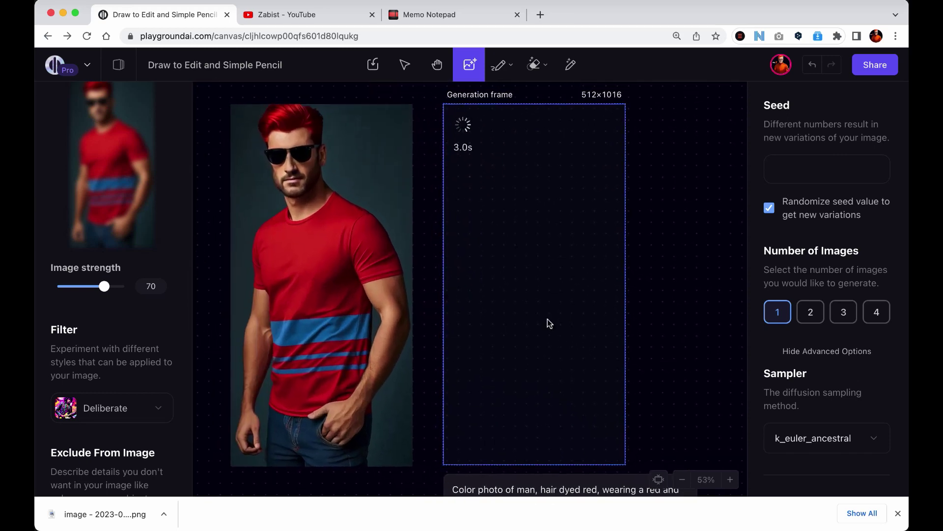